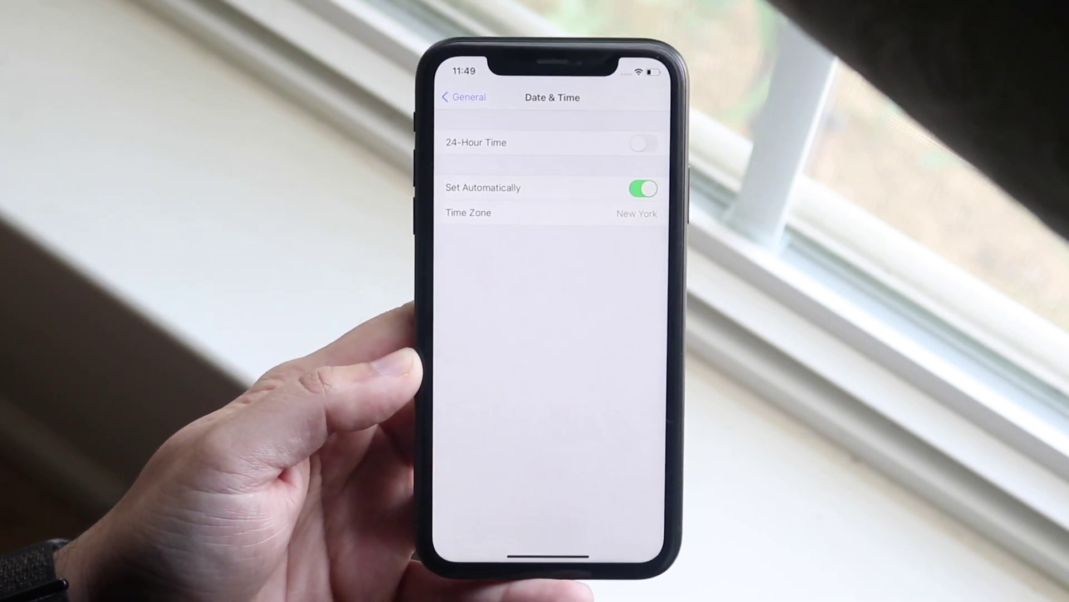
Step: Toggle Set Automatically off and back on, then dismiss the No SIM Card alert
click(666, 223)
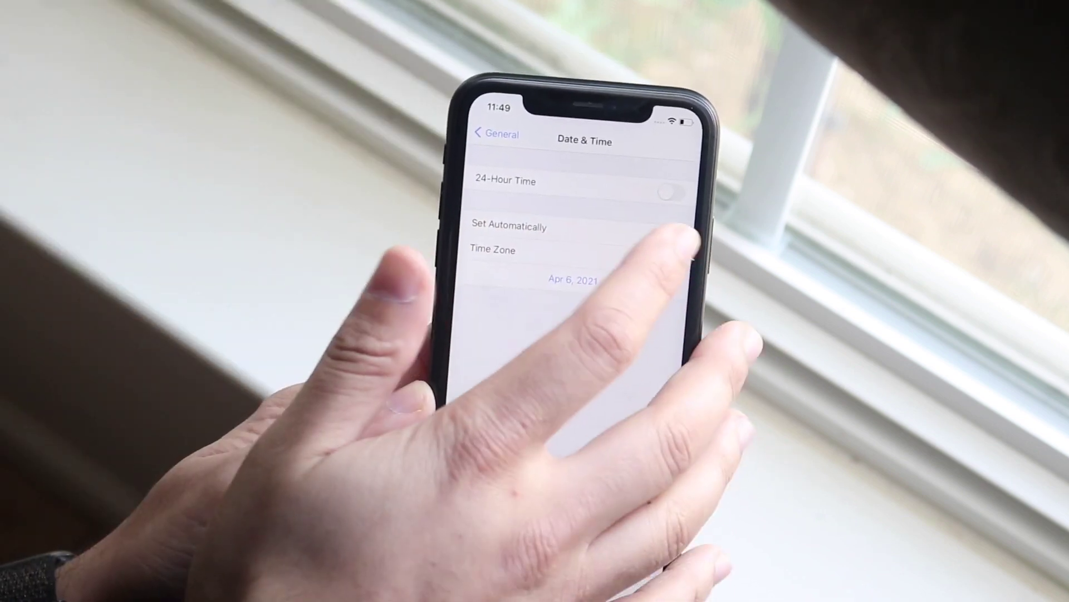
click(668, 225)
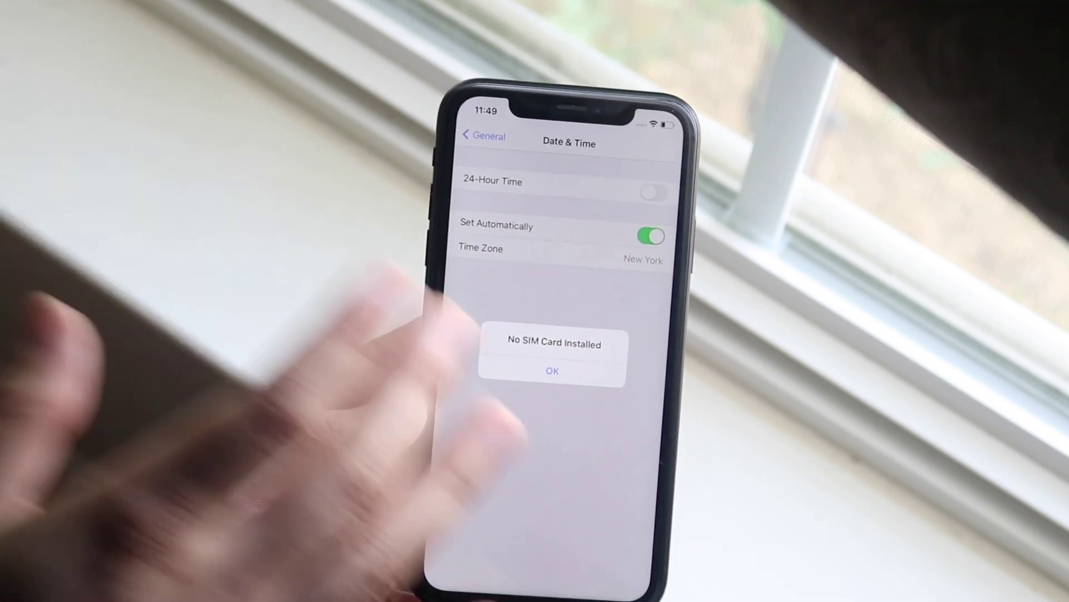
click(563, 364)
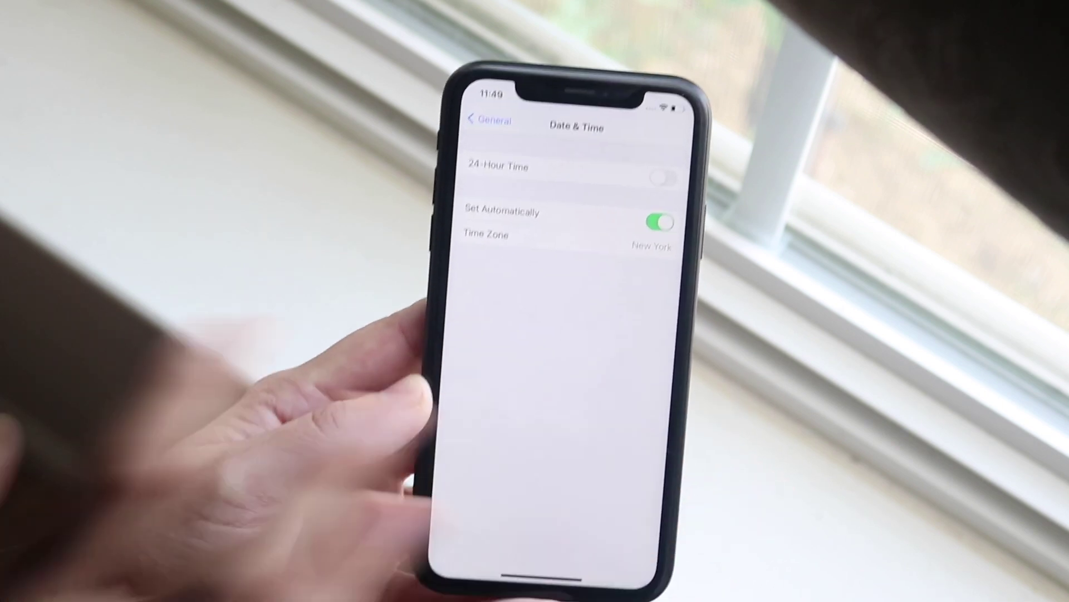